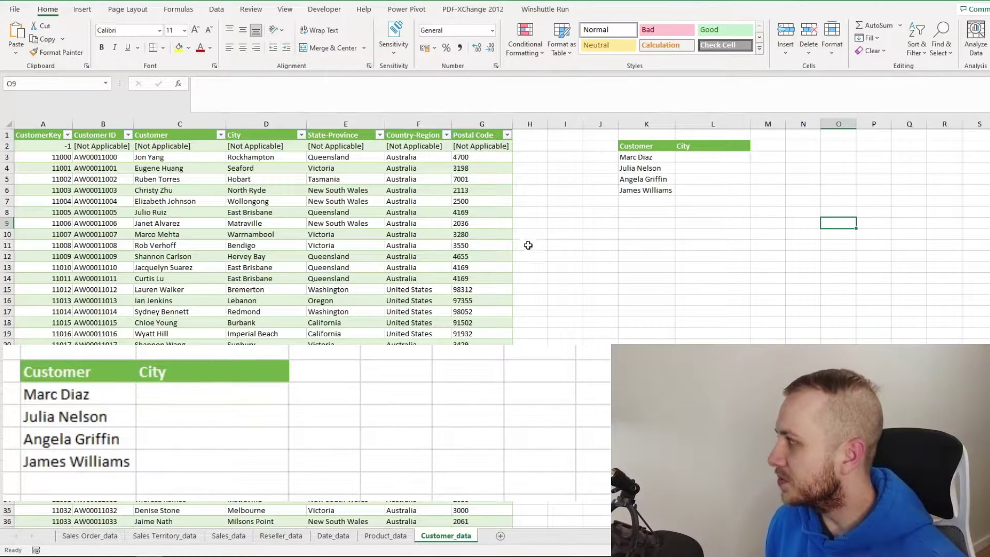
Start a VLOOKUP formula with =vlo in L3, the first customer's empty City cell
click(689, 147)
drag(694, 157, 707, 189)
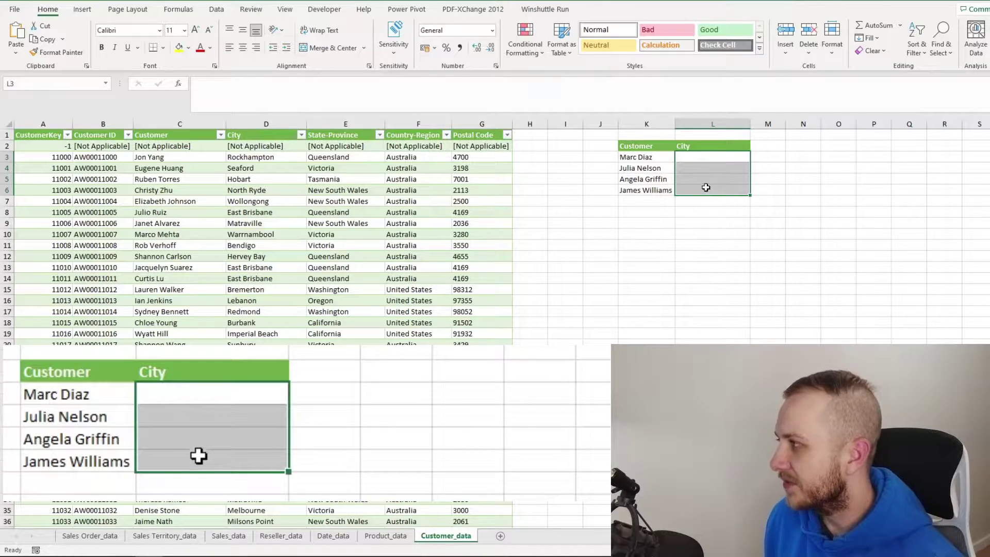
click(699, 160)
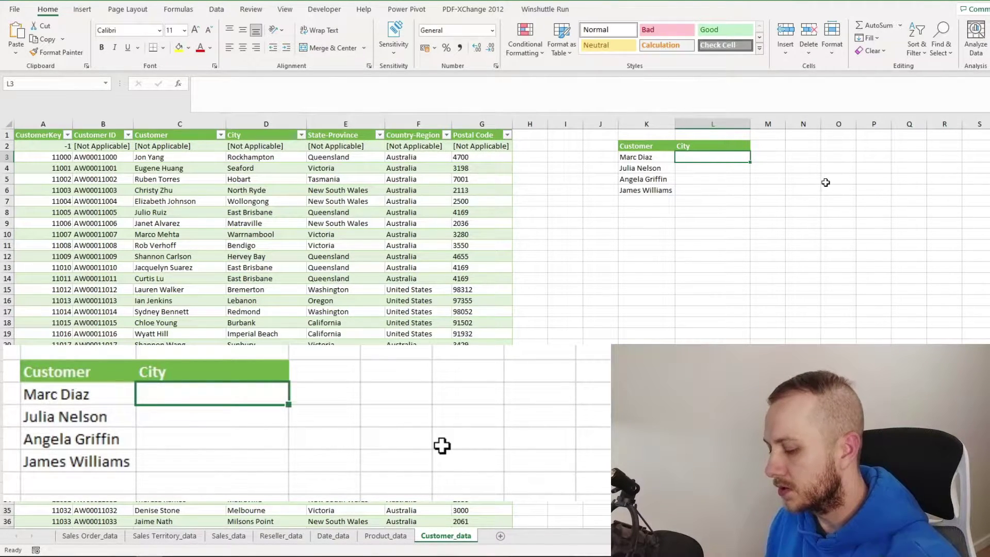
text(=)
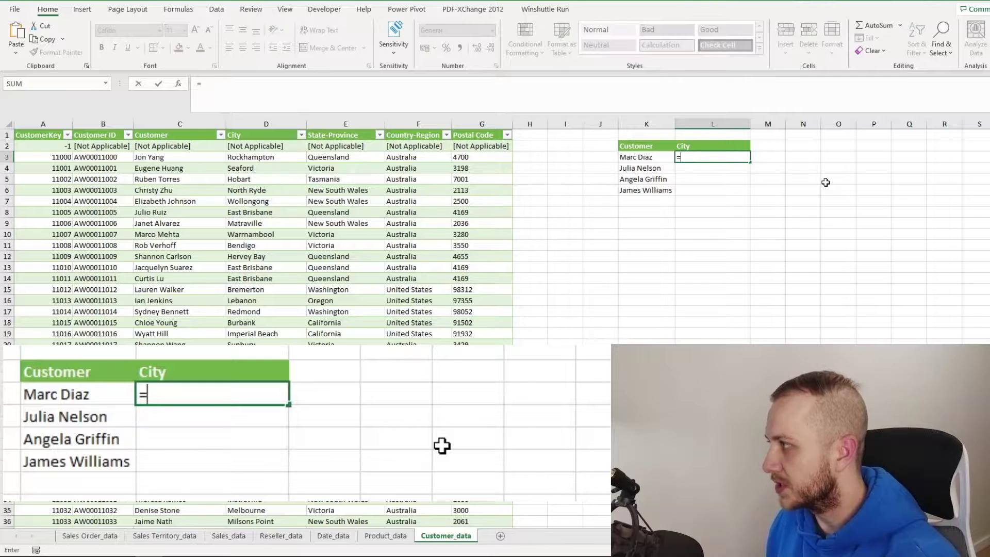
text(vlo)
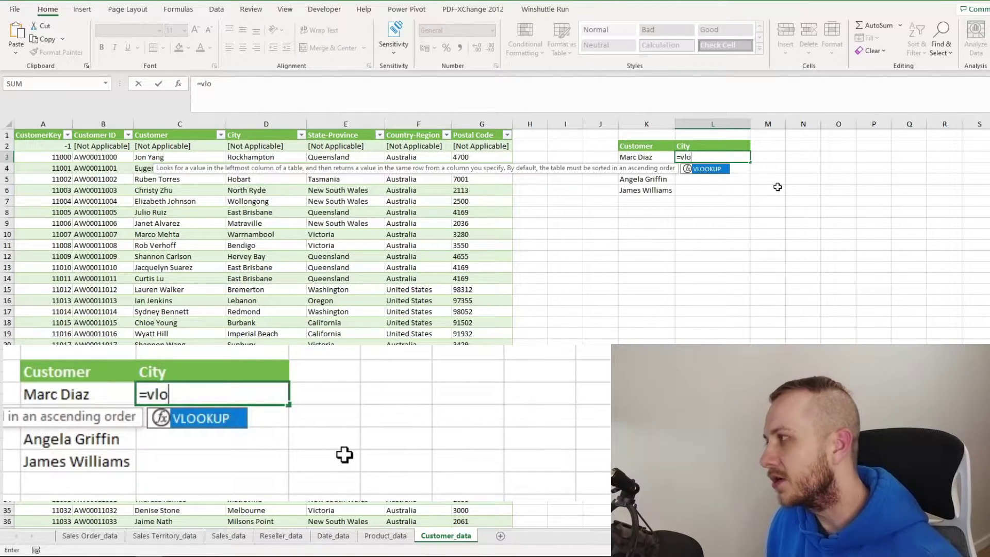
key(Tab)
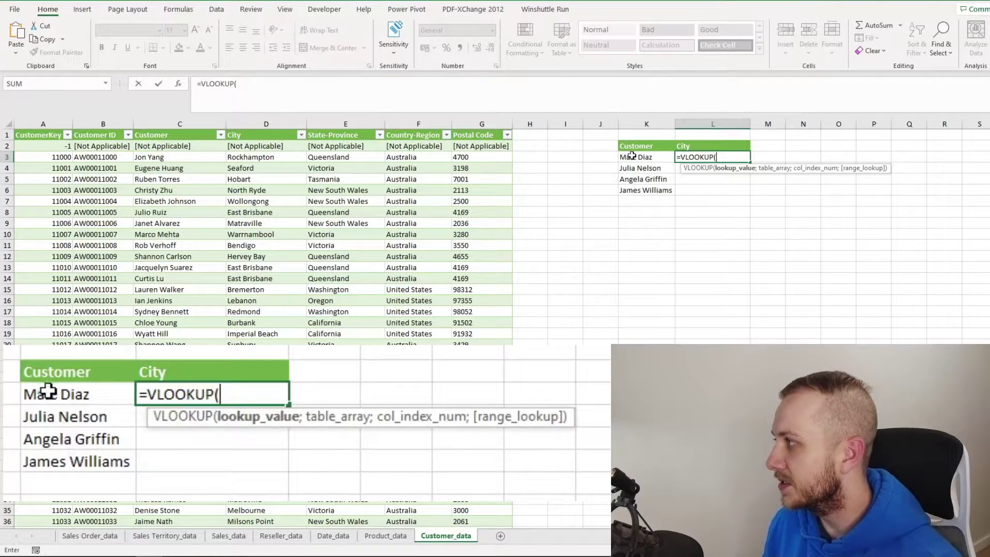
Use the customer name in K3 as the lookup value, followed by a semicolon
click(637, 157)
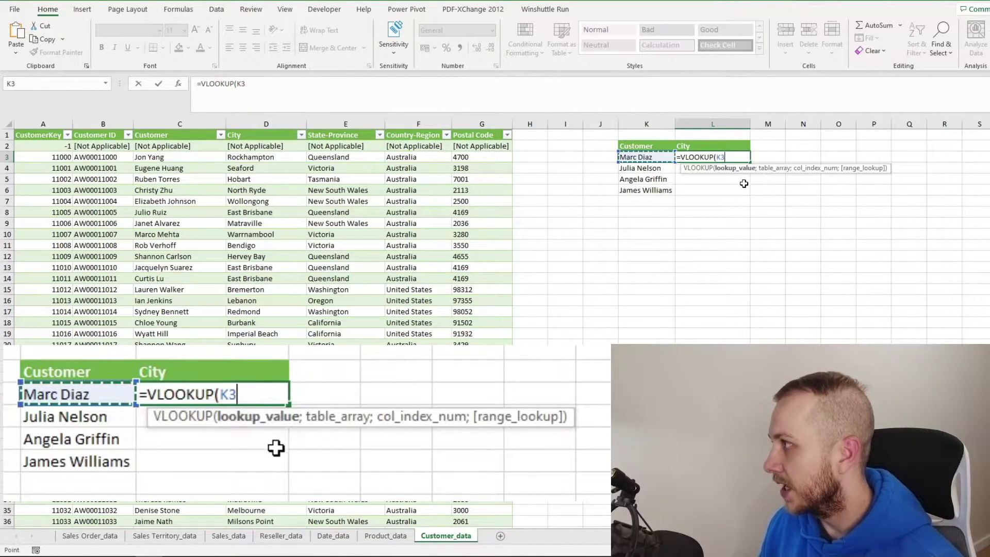
text(;)
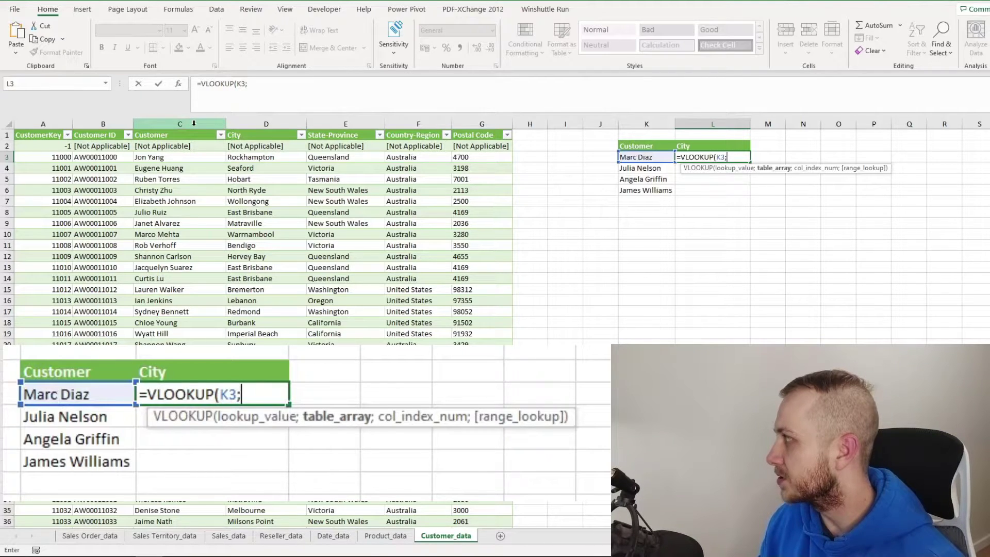
Select columns C through G, Customer to Postal Code, as the lookup table array C:G
click(194, 122)
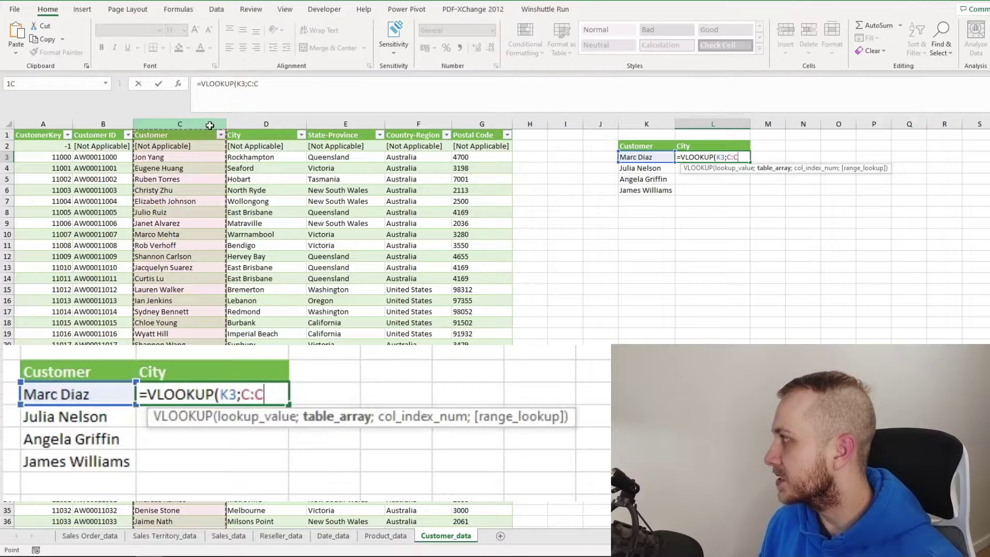
drag(210, 126, 495, 123)
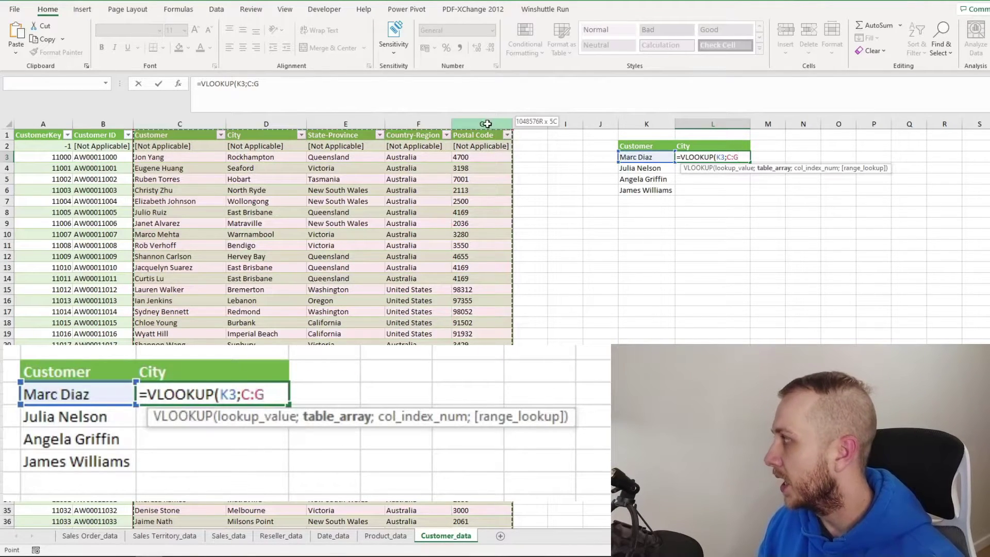
drag(487, 124, 299, 118)
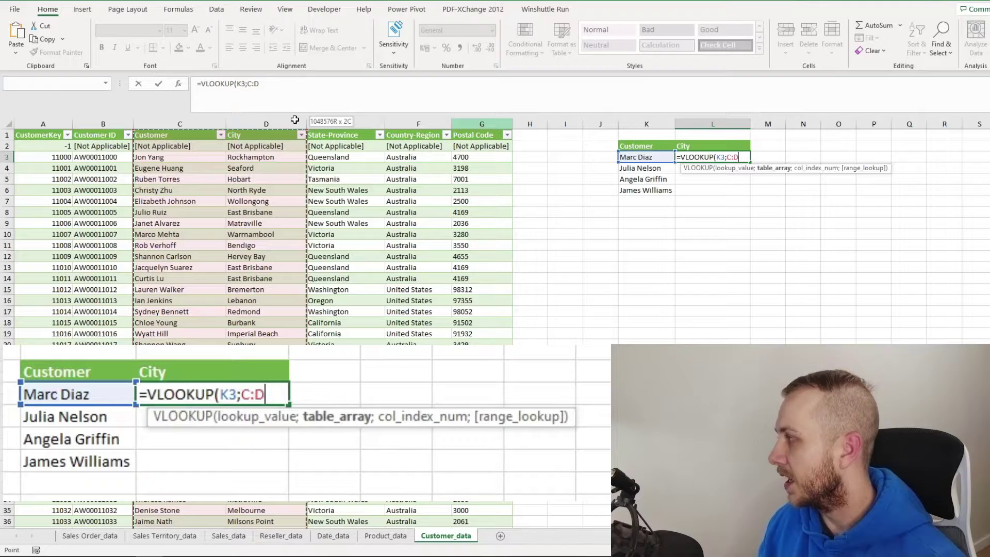
drag(294, 120, 479, 136)
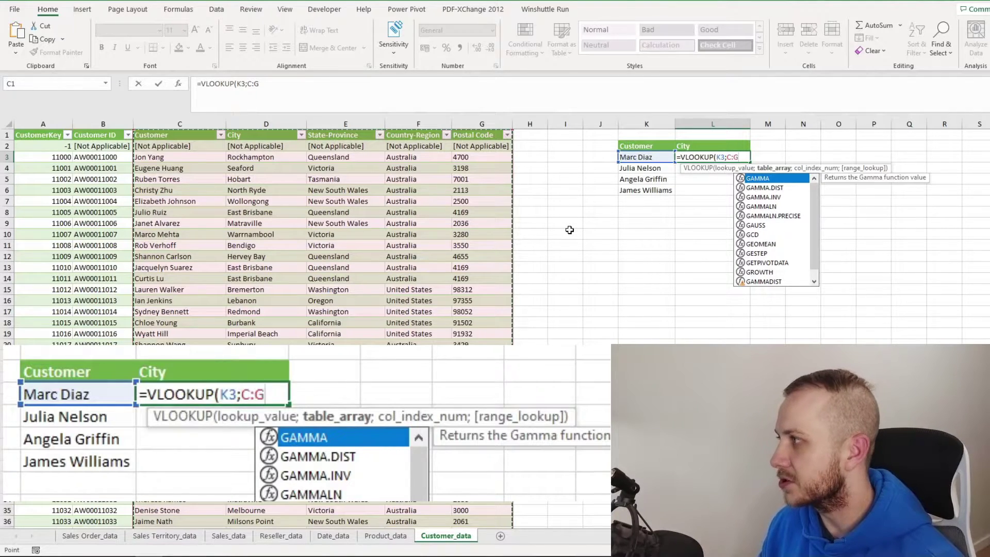
Finish the formula as =VLOOKUP(K3;C:G;2;0) to return City with an exact match
text(;)
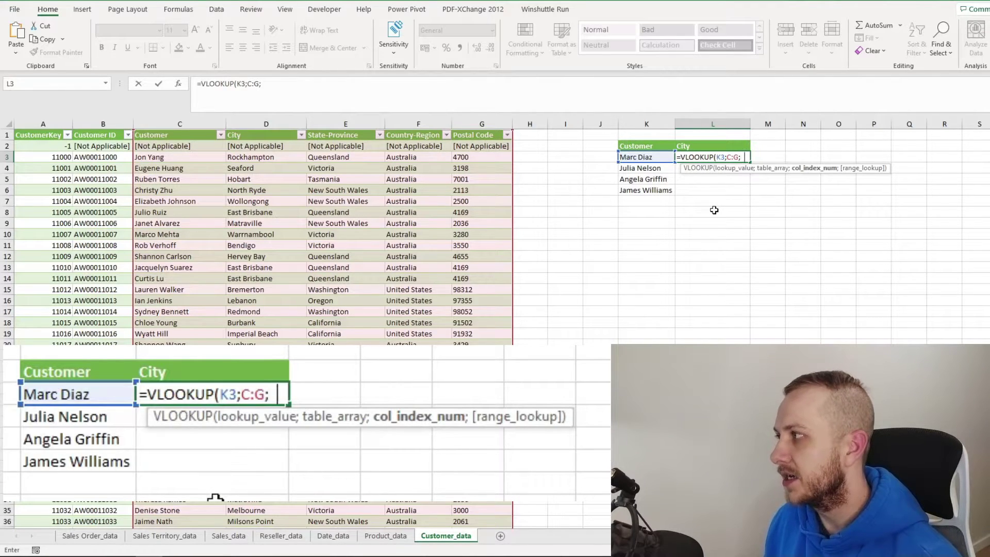
text(2;)
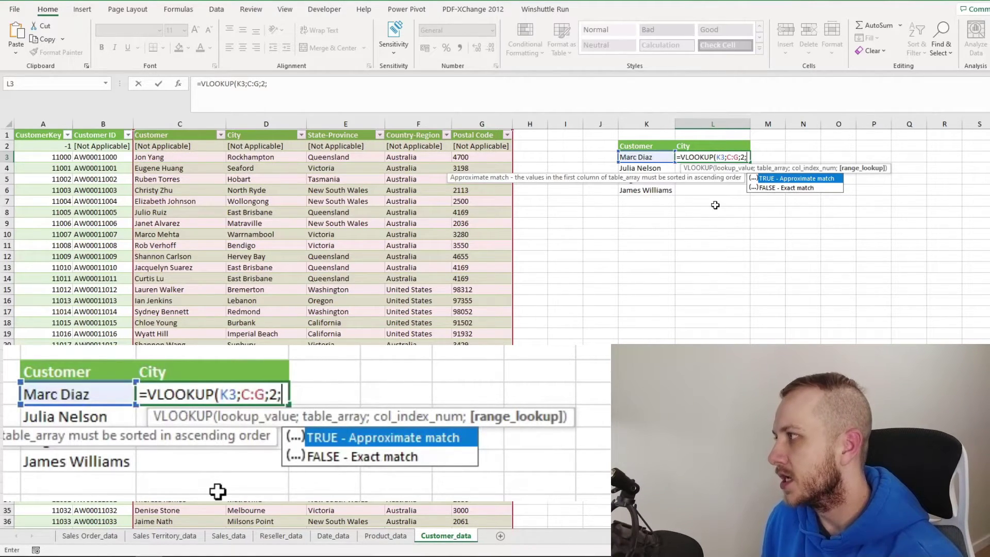
text(0)
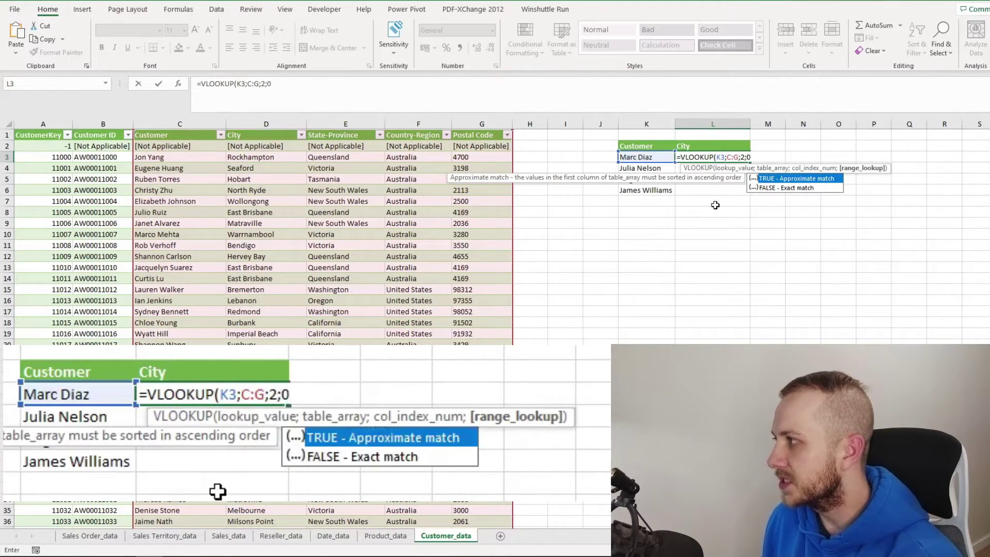
text())
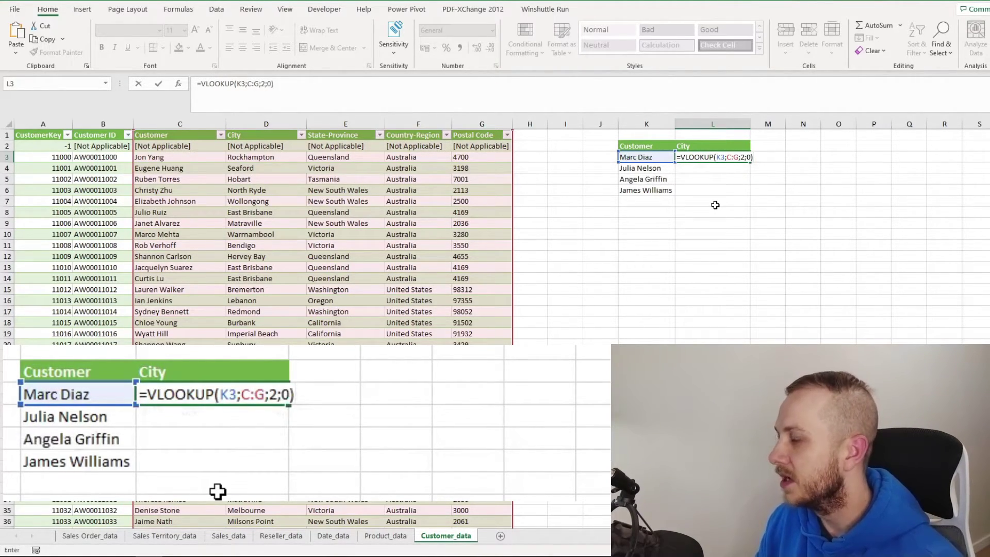
Enter the formula and fill it down to L6: Findon, Sydney, Lake Oswego, Puyallup
key(Return)
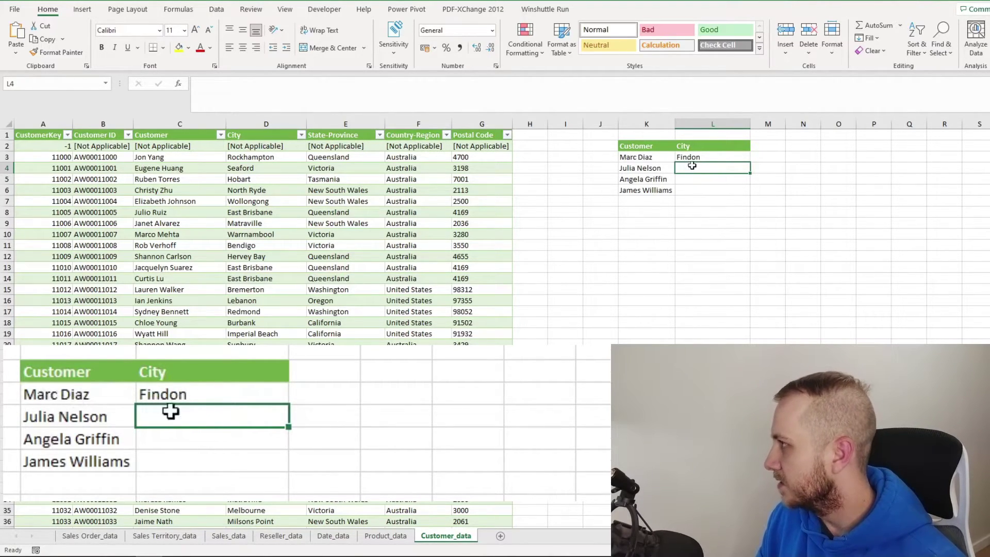
click(701, 157)
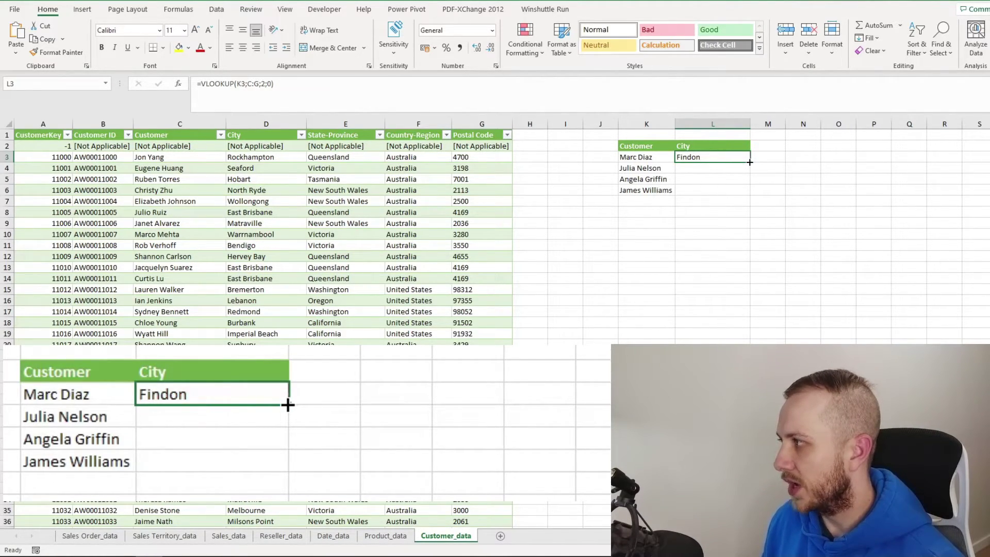
double_click(749, 162)
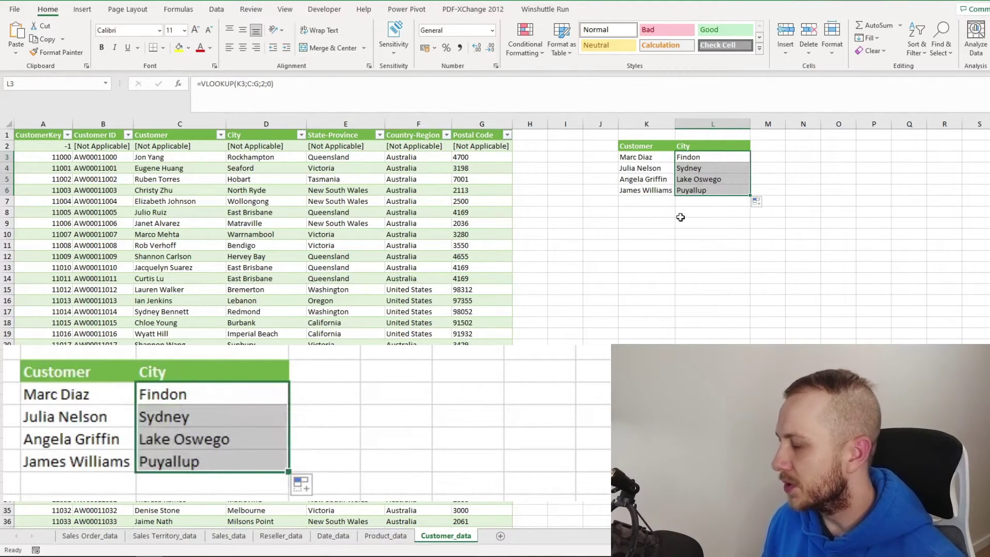
click(652, 202)
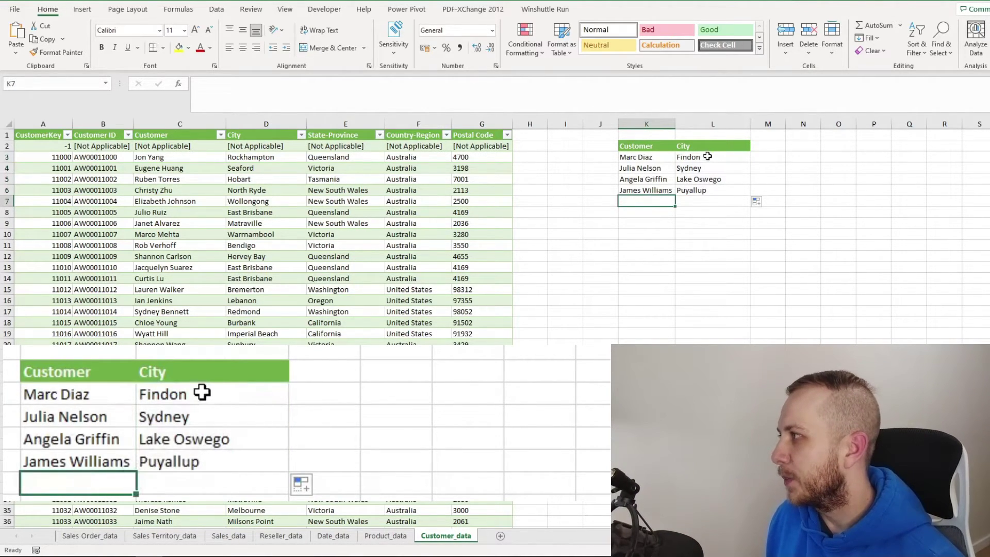
Find the first customer's name in column C and confirm their city is Findon
click(636, 157)
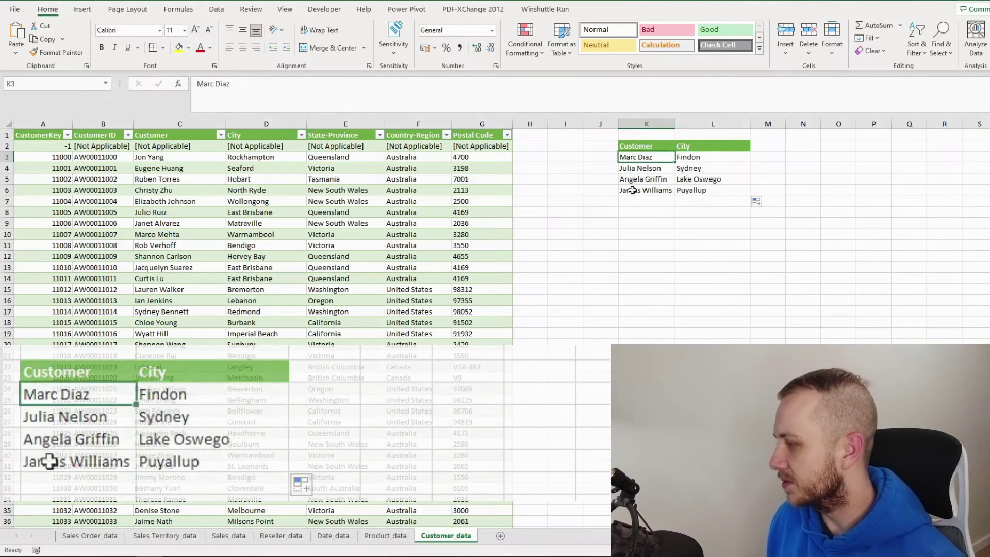
key(ctrl+c)
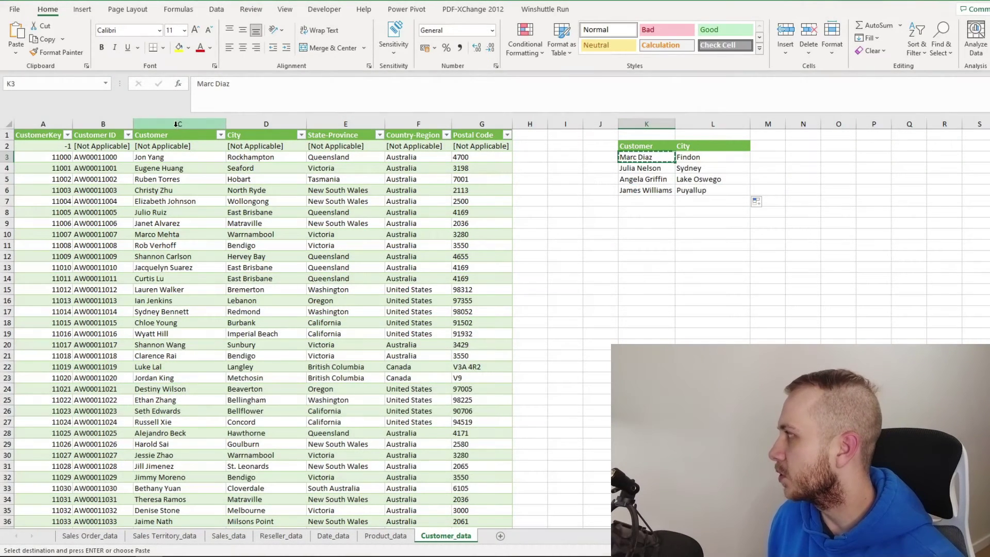
click(175, 123)
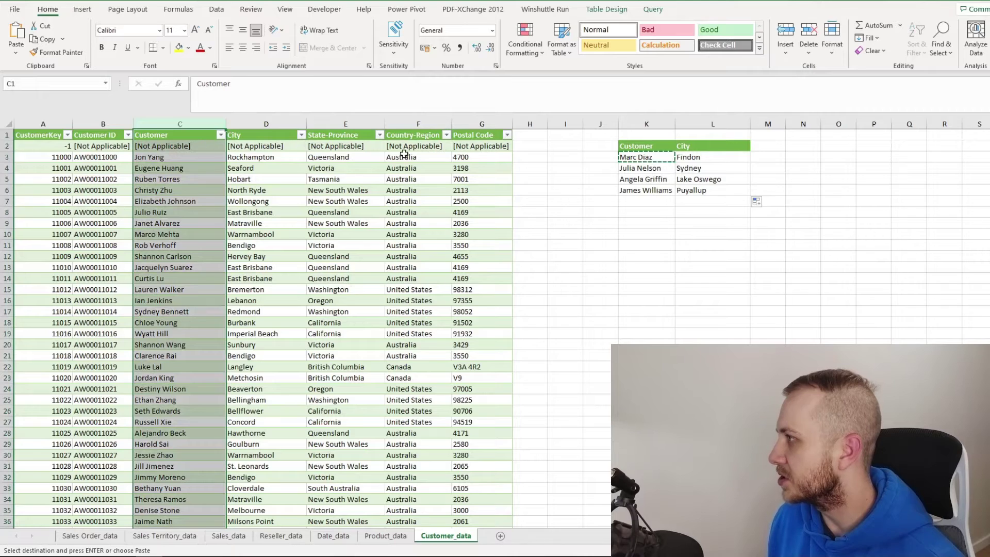
key(ctrl+f)
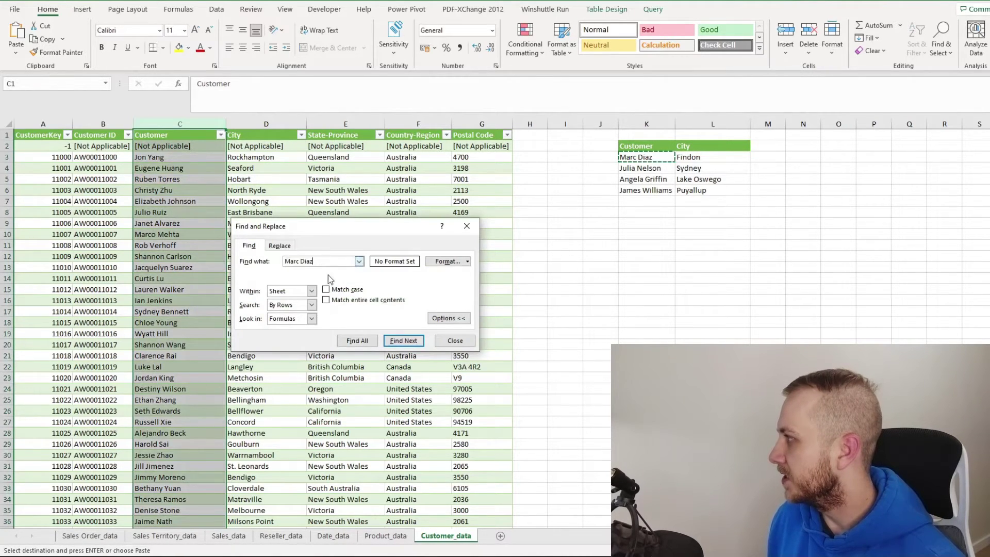
click(415, 344)
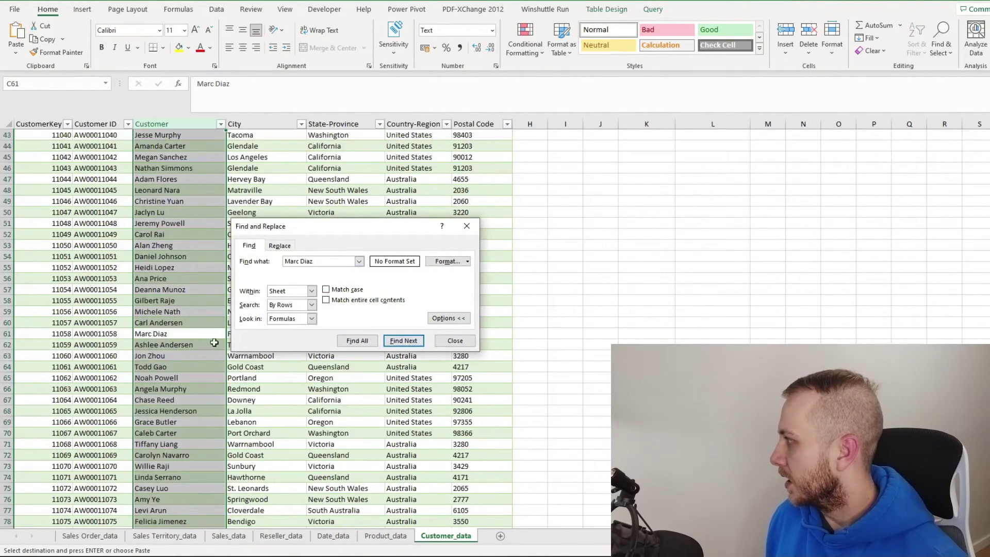
drag(313, 232, 308, 193)
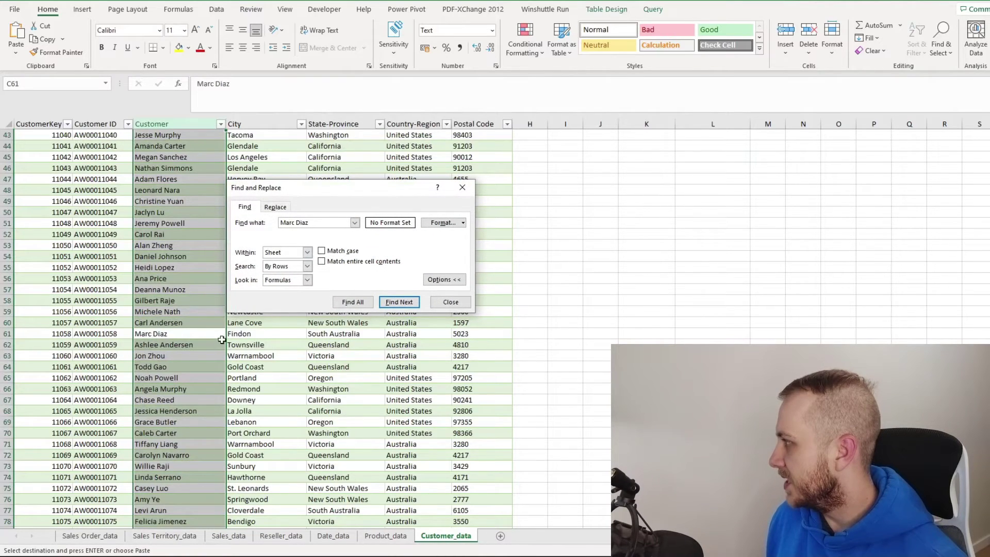
click(192, 307)
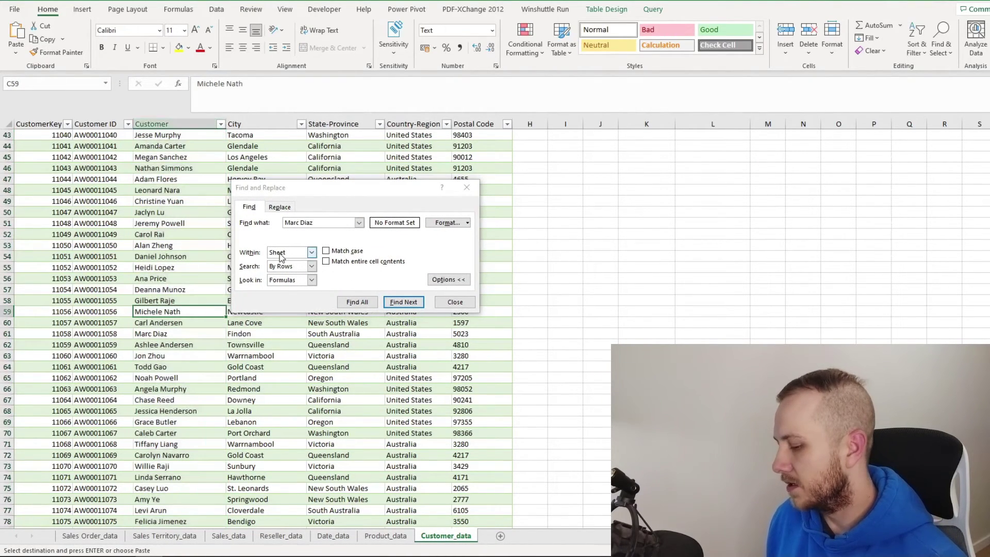
key(ctrl+Up)
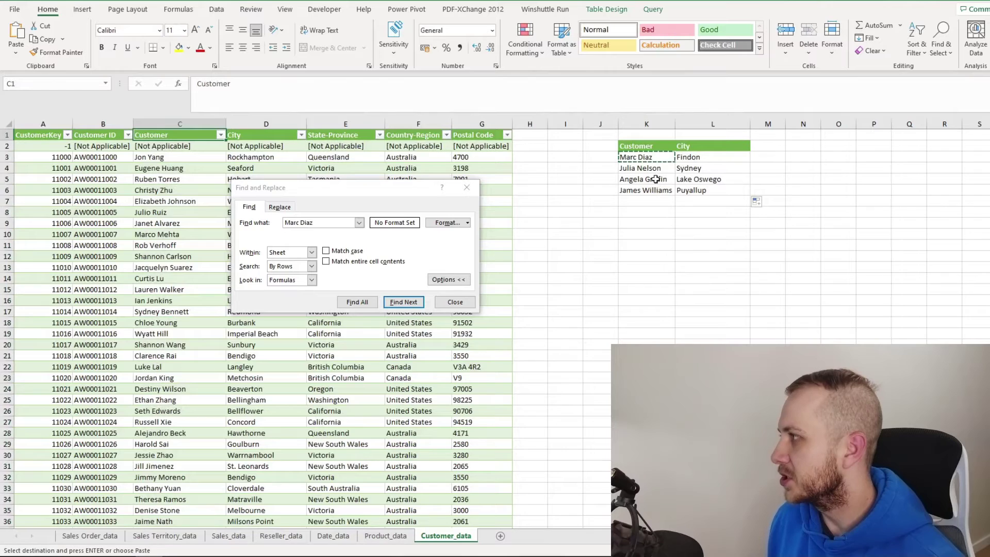
Search column C for the second customer and confirm the city reads Sydney
click(643, 169)
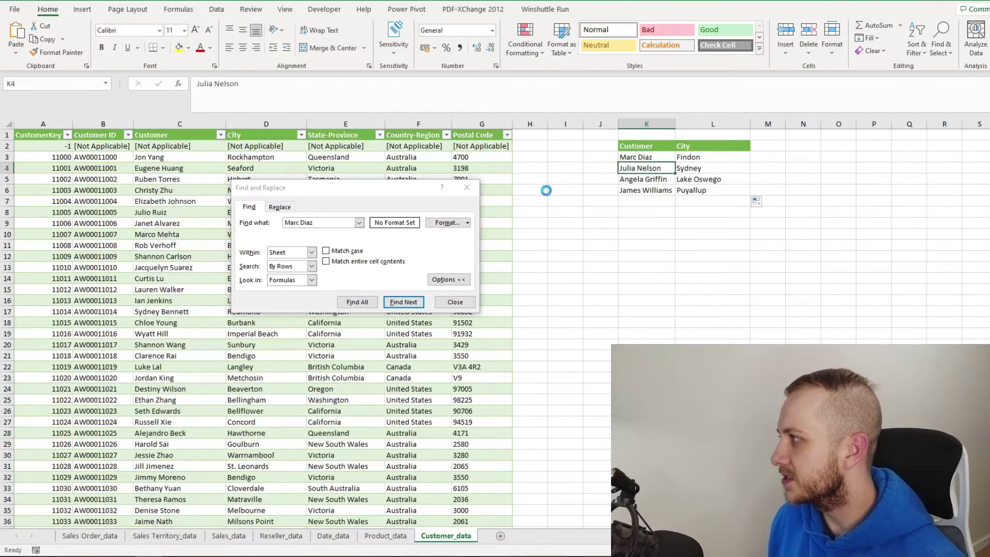
click(332, 221)
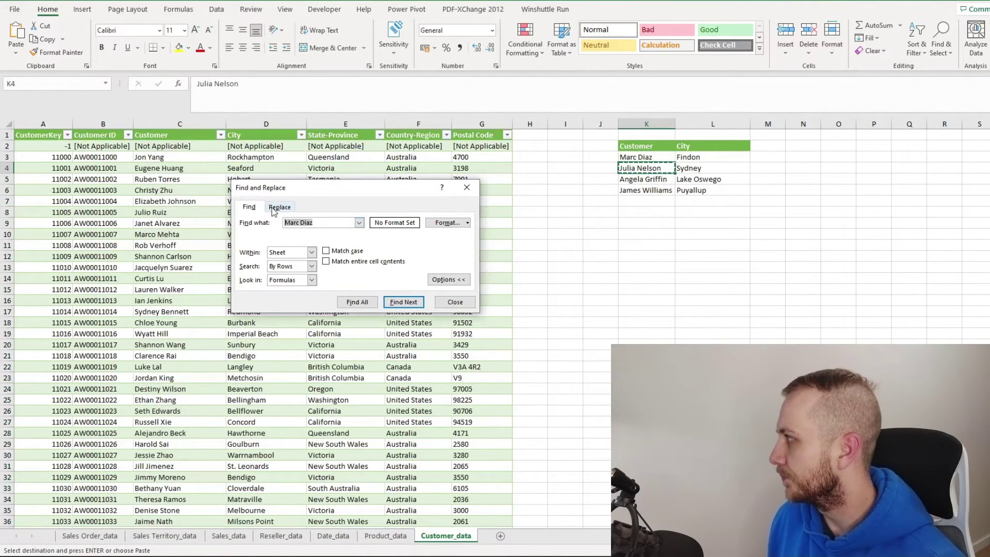
click(162, 122)
click(399, 303)
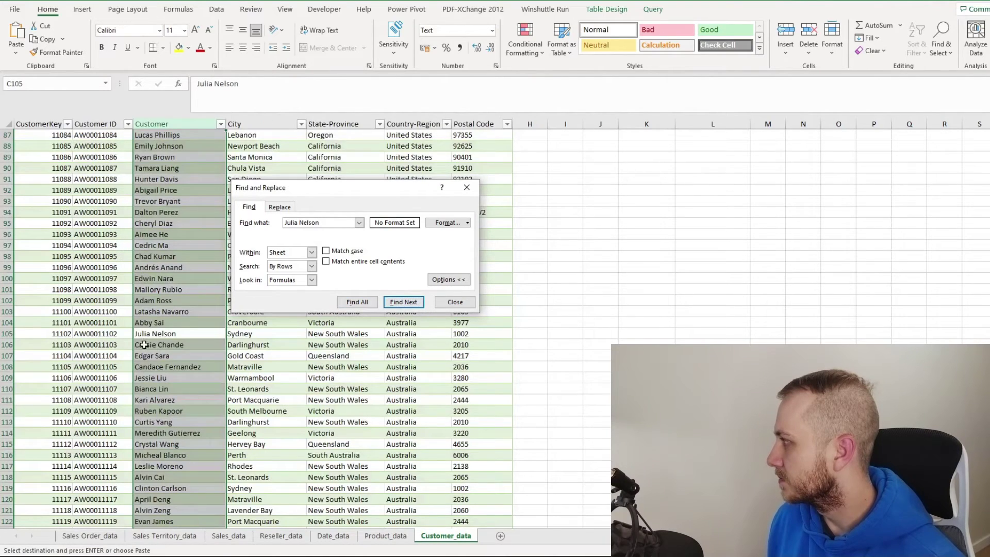
click(242, 332)
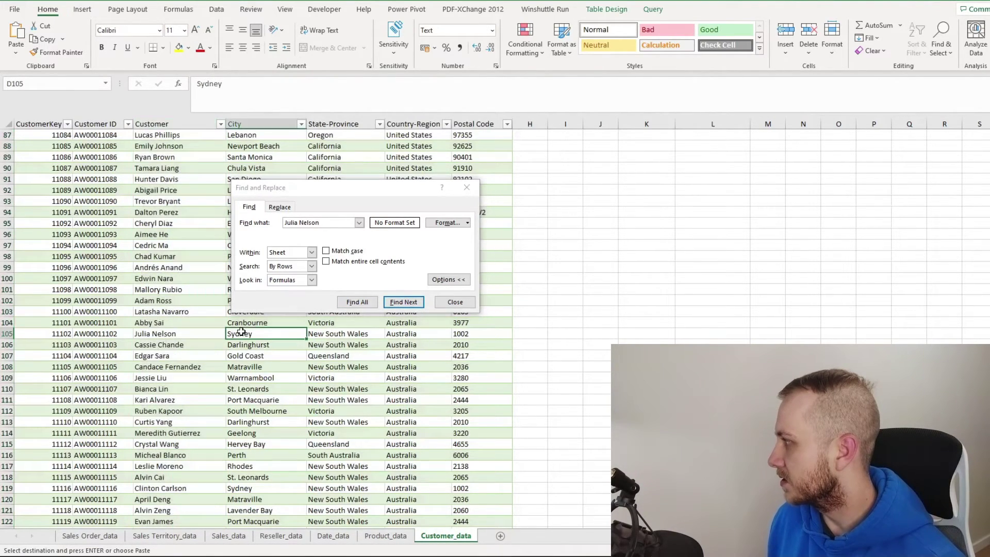